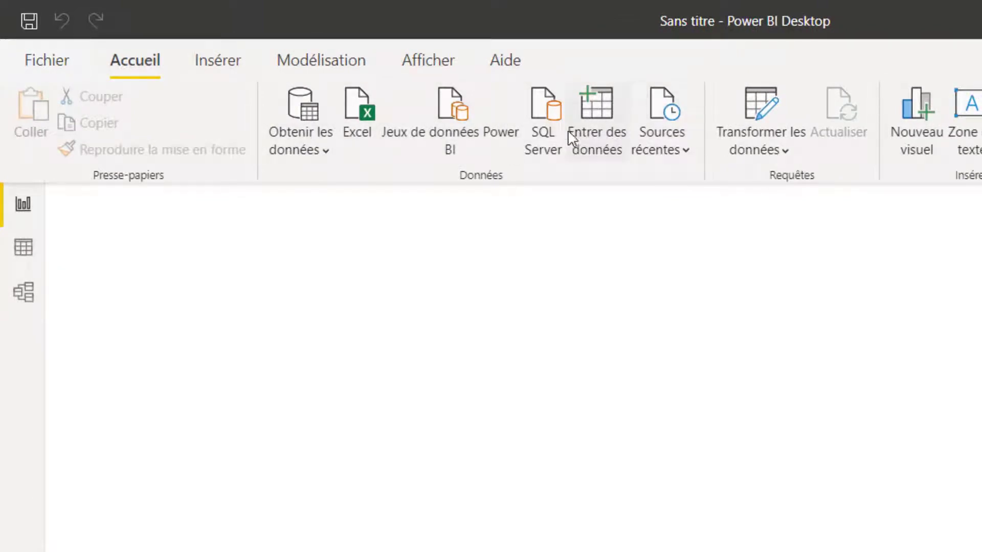
Open the Import_Export.xlsx workbook from the Téléchargements folder as an Excel data source.
left_click(327, 159)
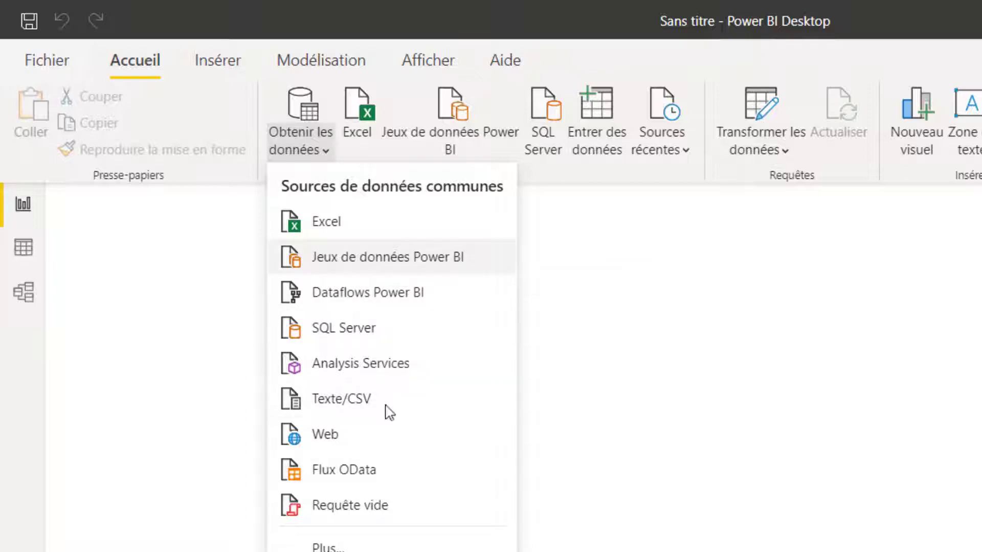
left_click(357, 230)
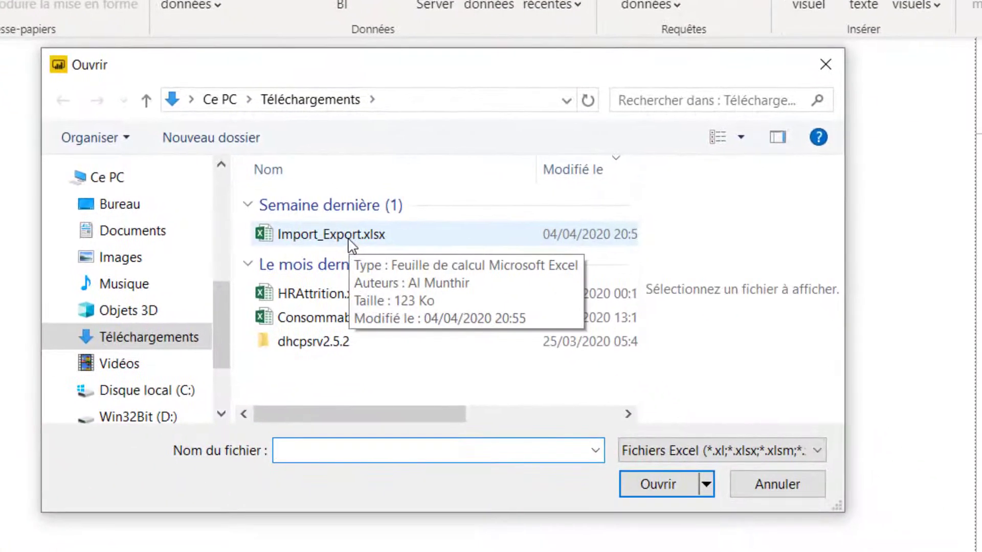
left_click(349, 239)
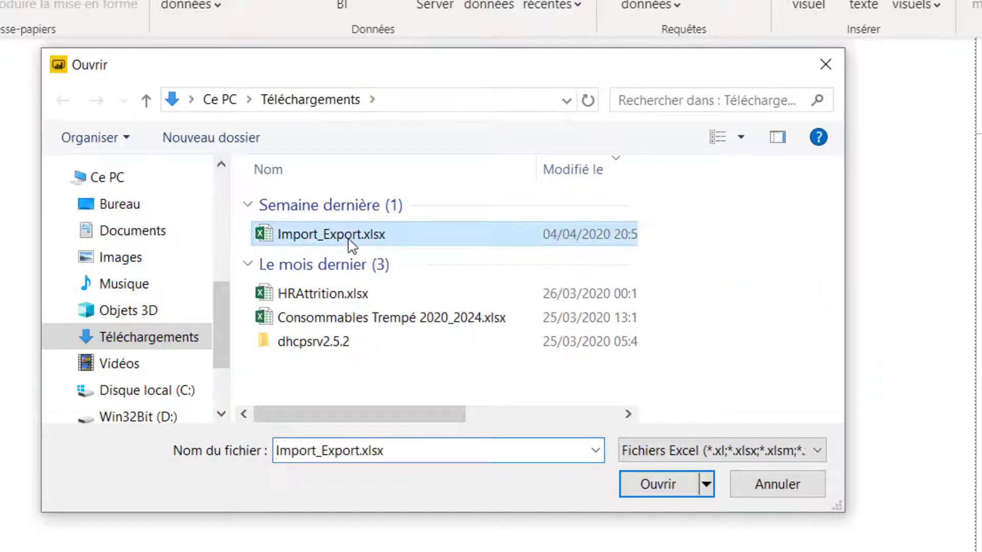
left_click(632, 490)
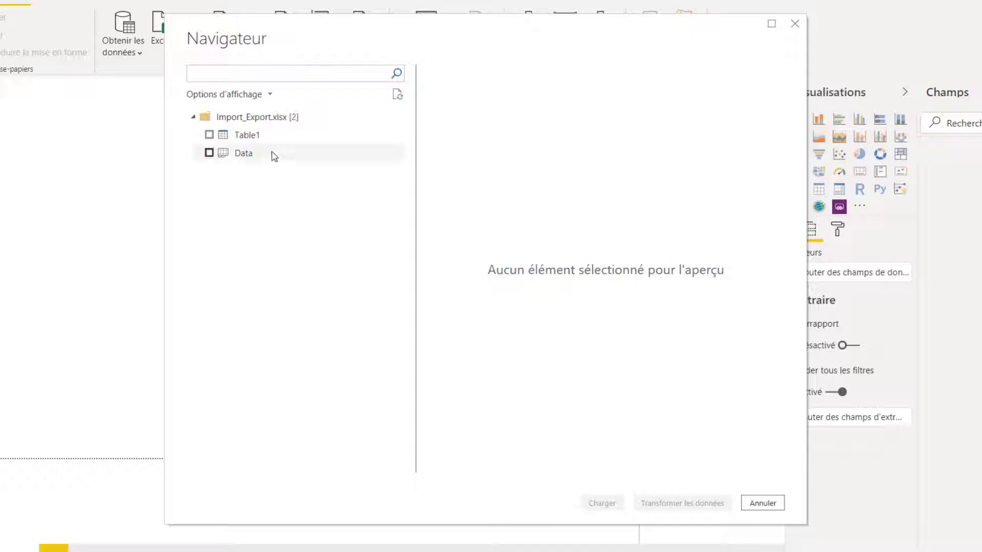
Preview all columns of Table1 in the Import_Export.xlsx workbook and load that table into the report.
left_click(259, 137)
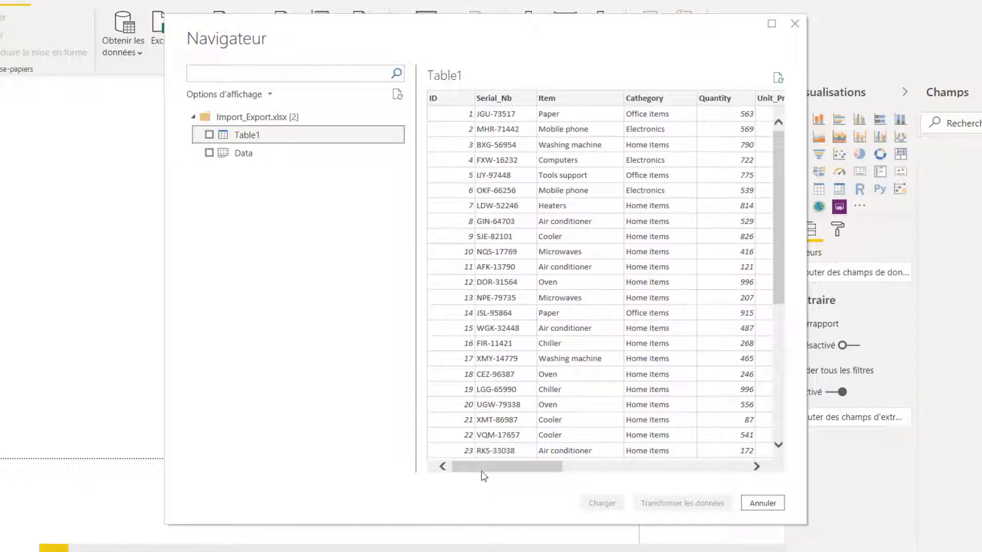
left_click_drag(483, 466, 722, 105)
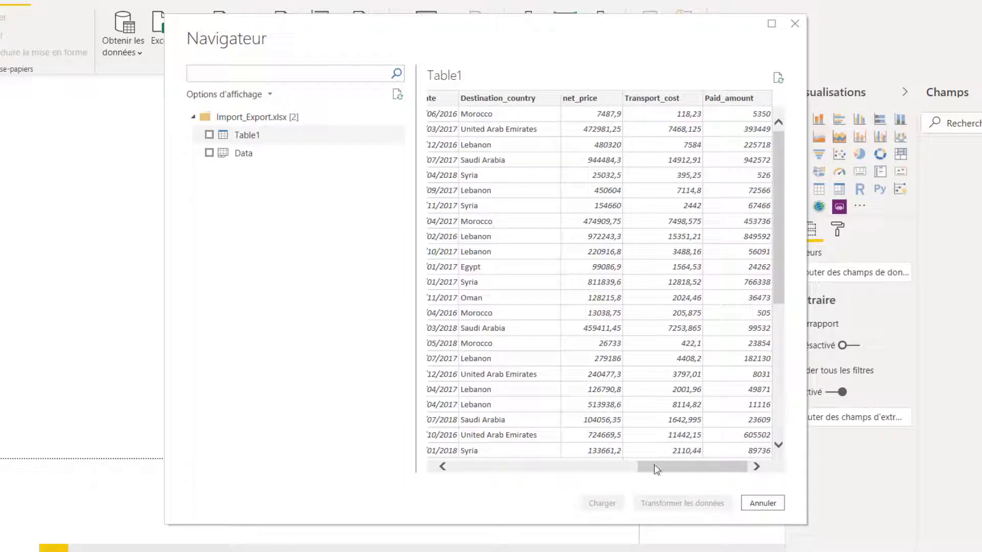
left_click_drag(657, 470, 467, 478)
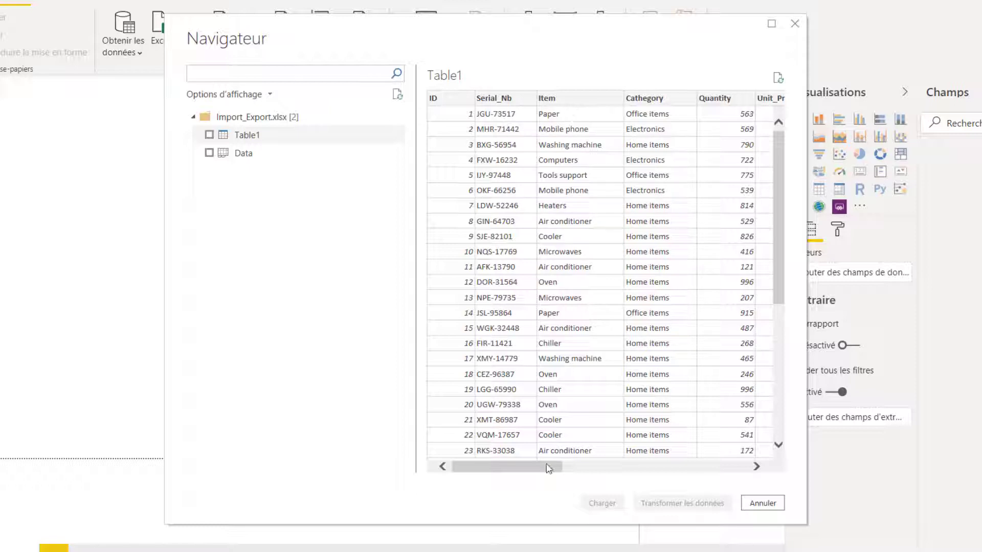
left_click_drag(518, 469, 713, 462)
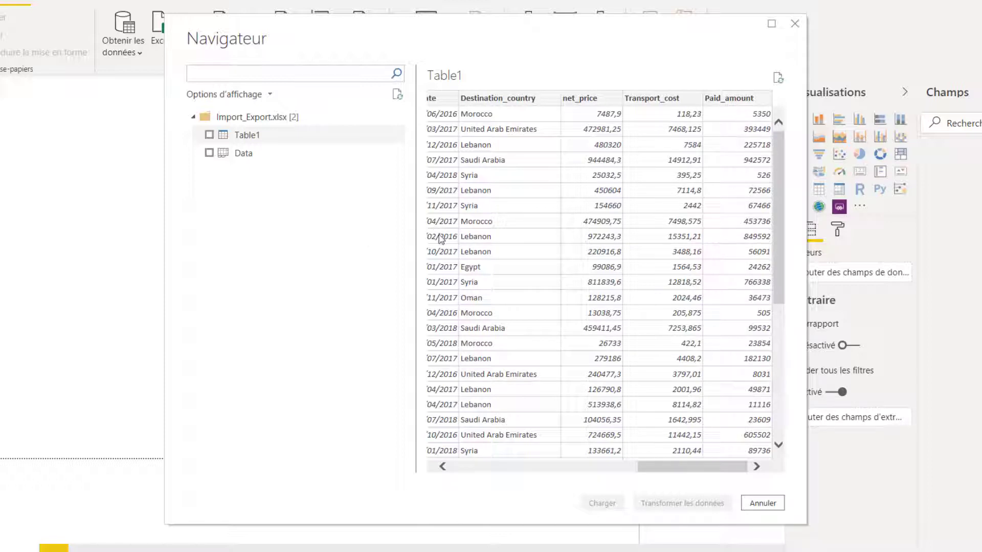
left_click(209, 135)
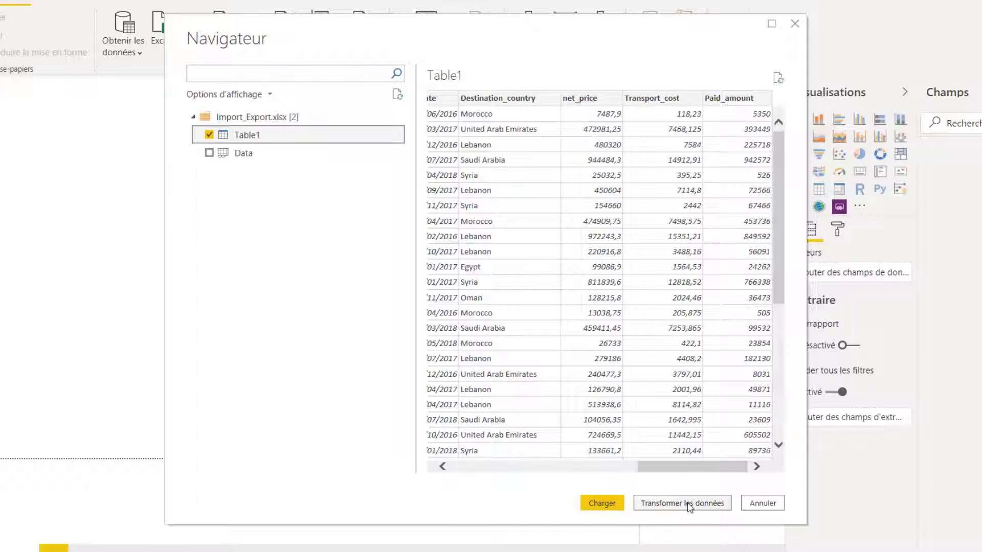
left_click(602, 503)
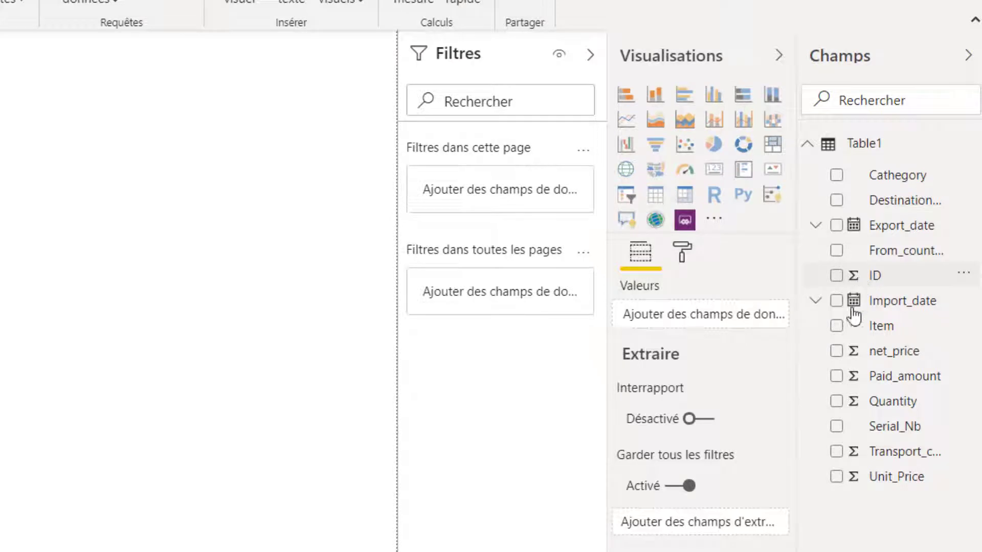
Examine the date hierarchy levels of the Export_date field, and collapse Table1 in the field list.
left_click(817, 228)
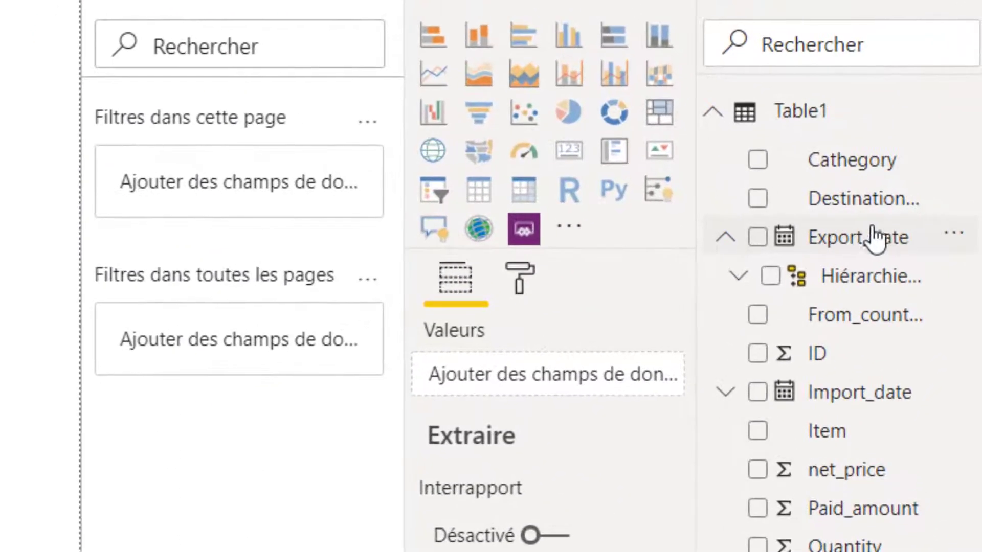
left_click(739, 278)
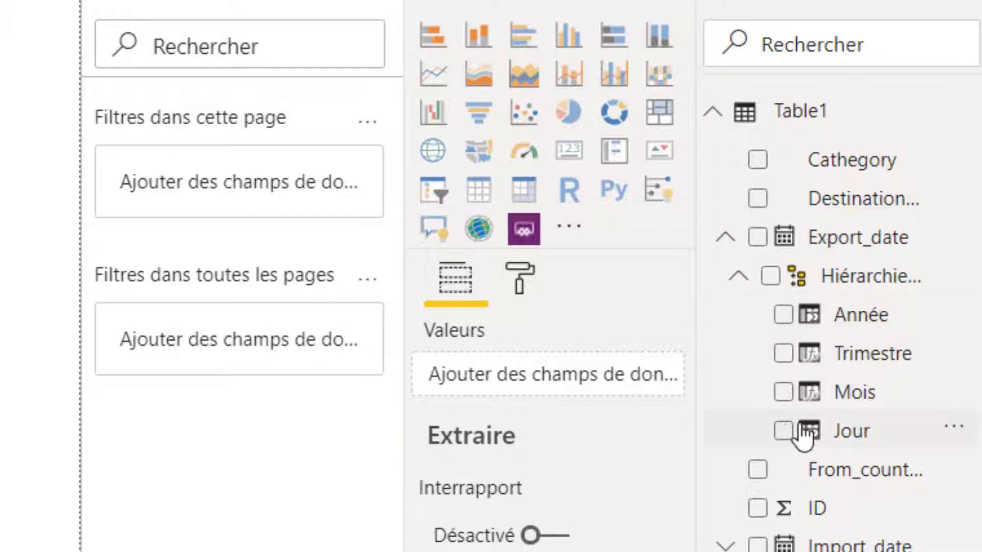
left_click(727, 238)
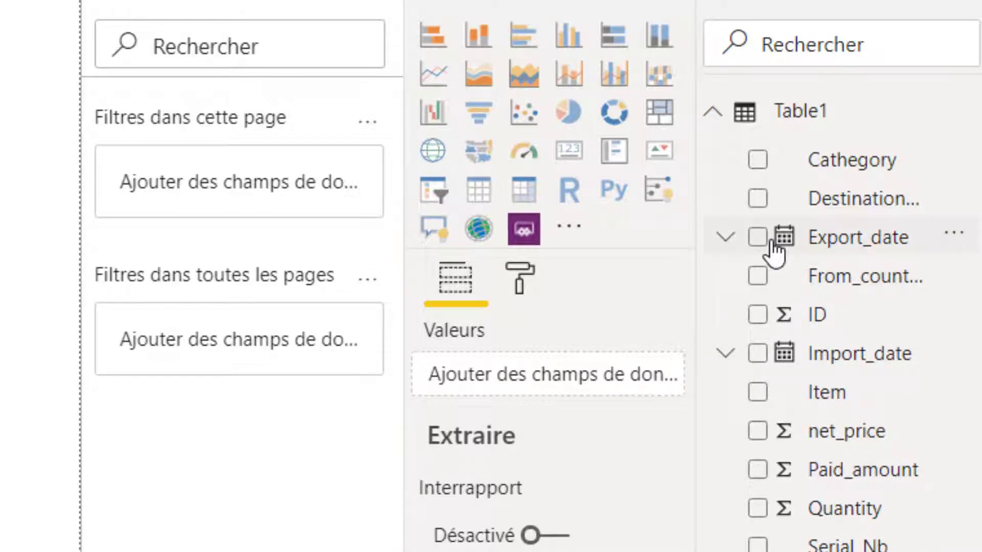
left_click(777, 122)
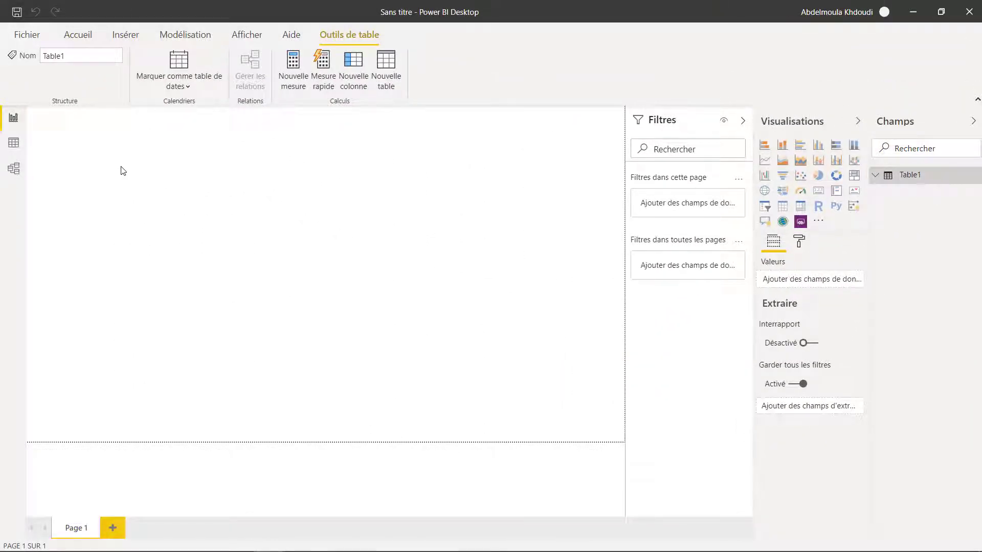
Import the WA_Fn-UseC_-HR-Employee-Attriti sheet from the Excel workbook HRAttrition.xlsx into the report.
left_click(79, 35)
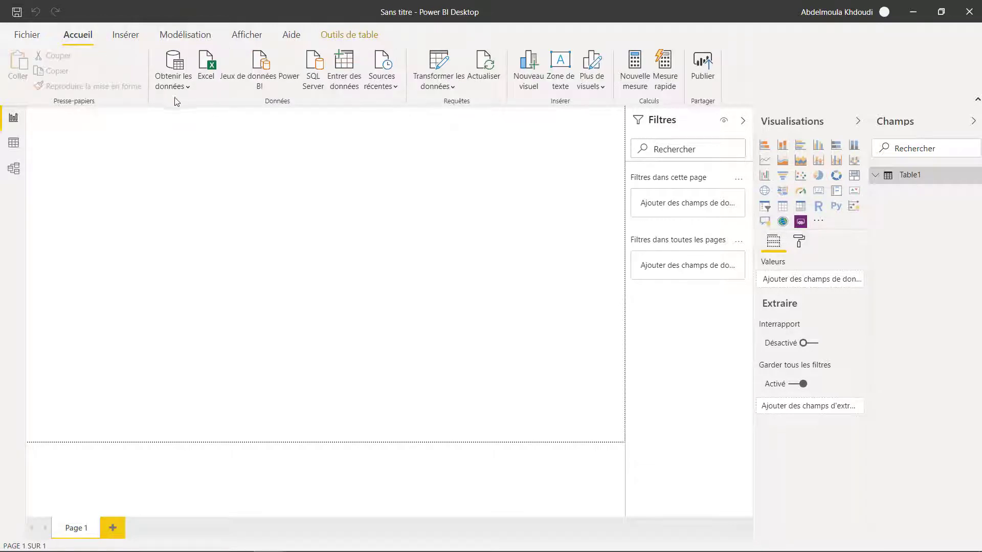
left_click(203, 86)
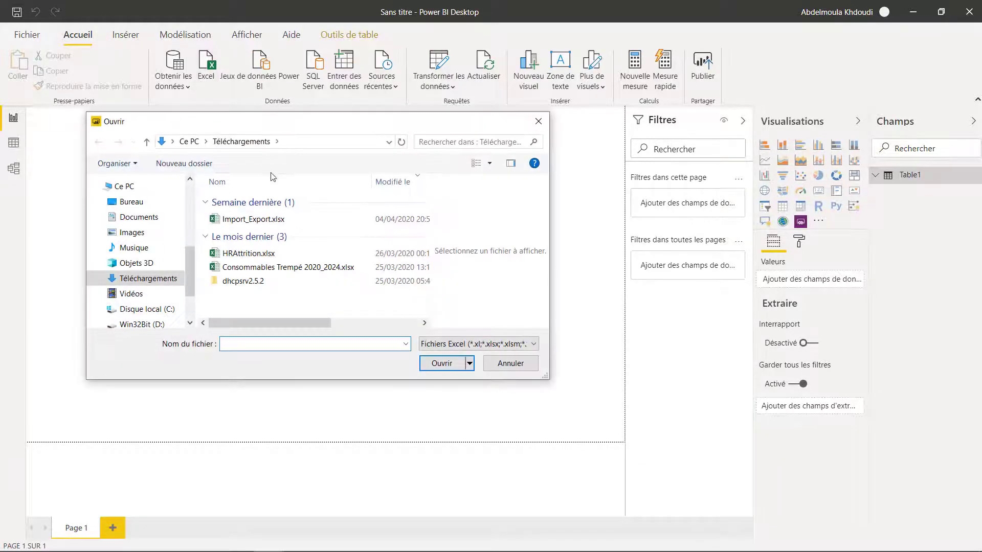
left_click(267, 254)
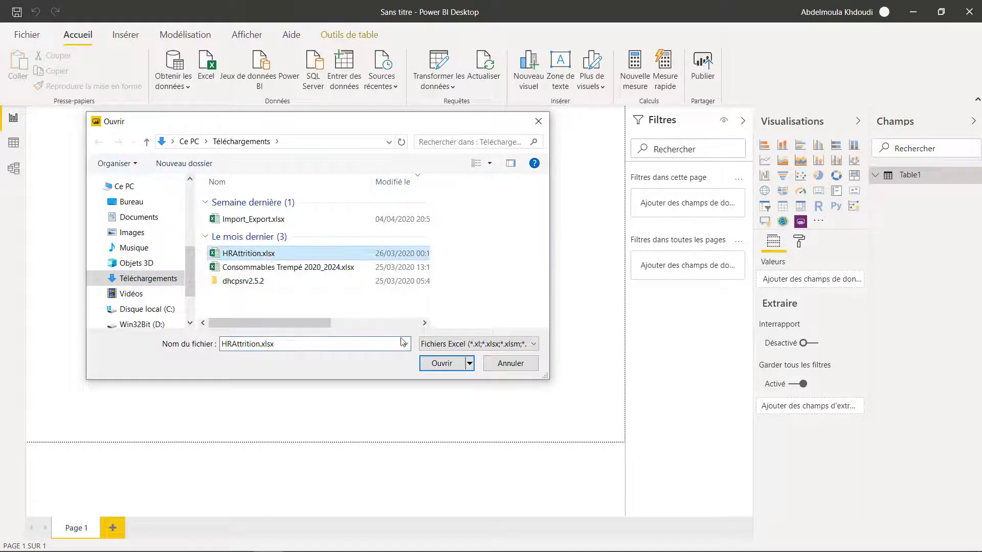
left_click(440, 364)
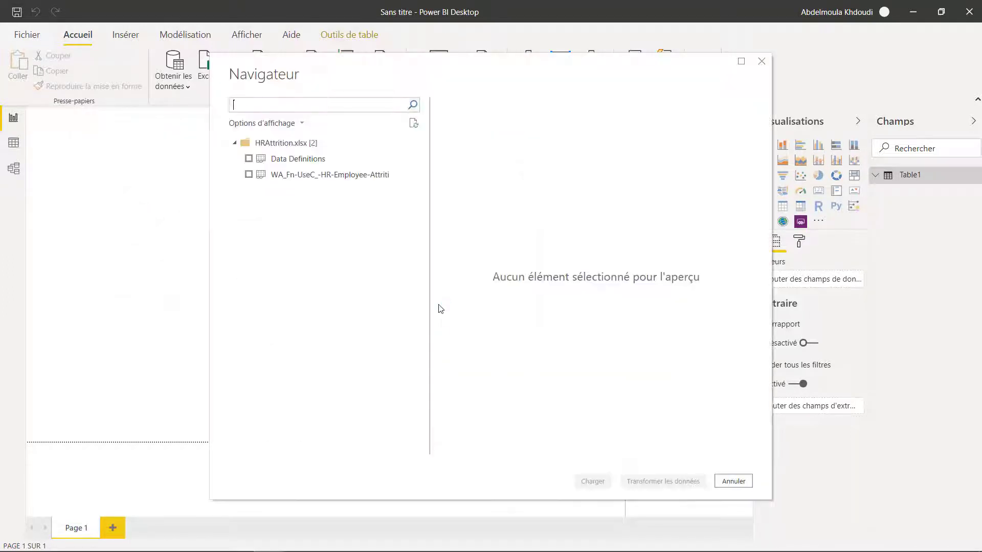
left_click(280, 177)
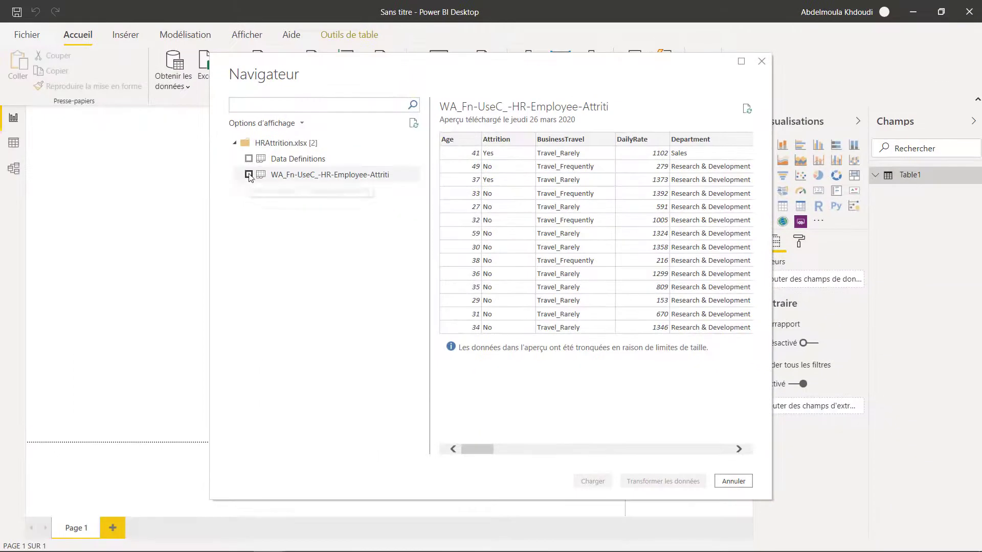
left_click(249, 175)
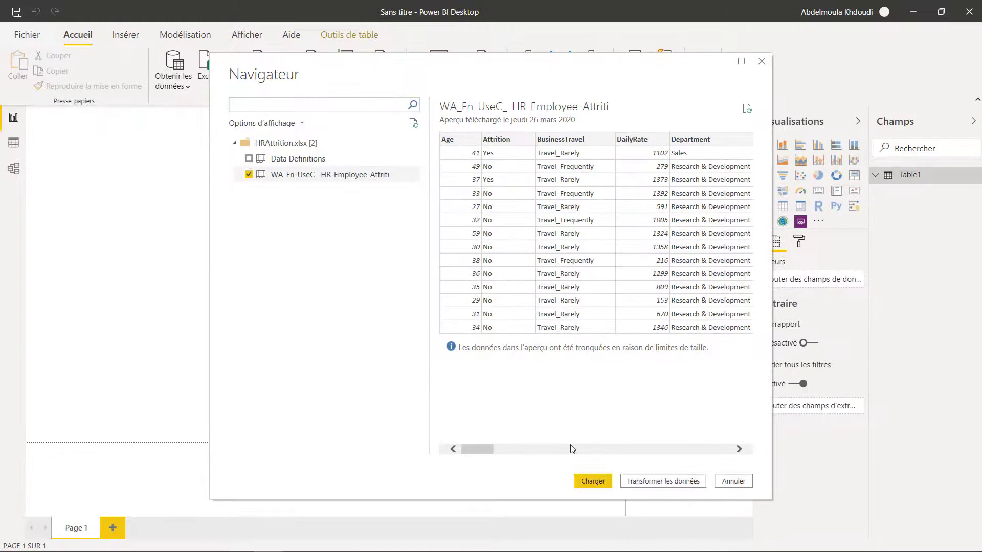
left_click(593, 483)
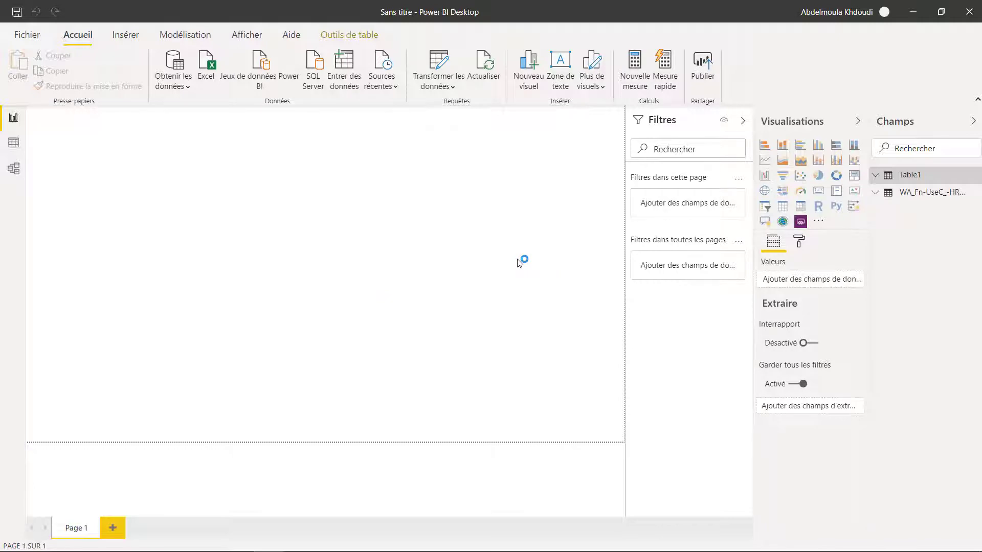
Examine both loaded tables through their field lists, the HR rows in the data view and the diagram in the model view.
left_click(876, 192)
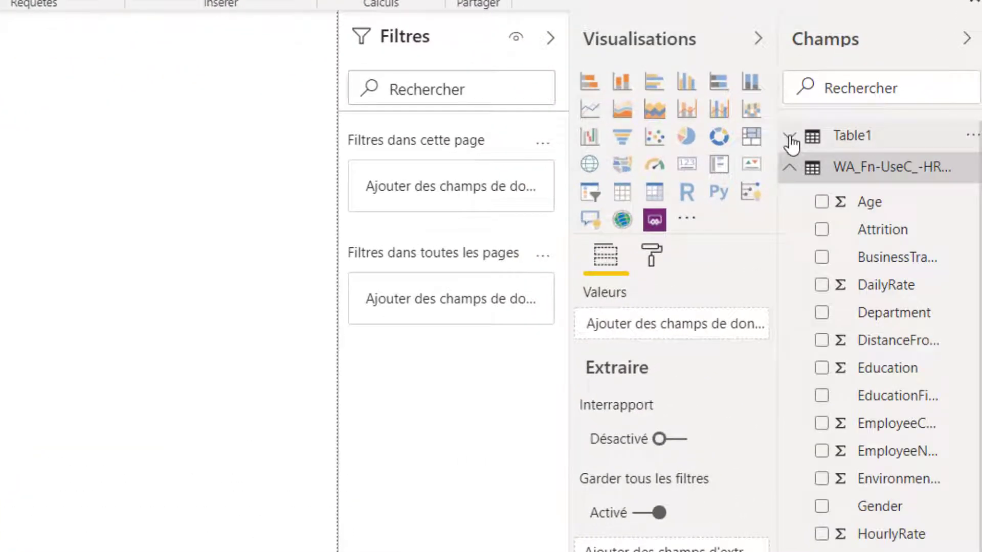
left_click(791, 137)
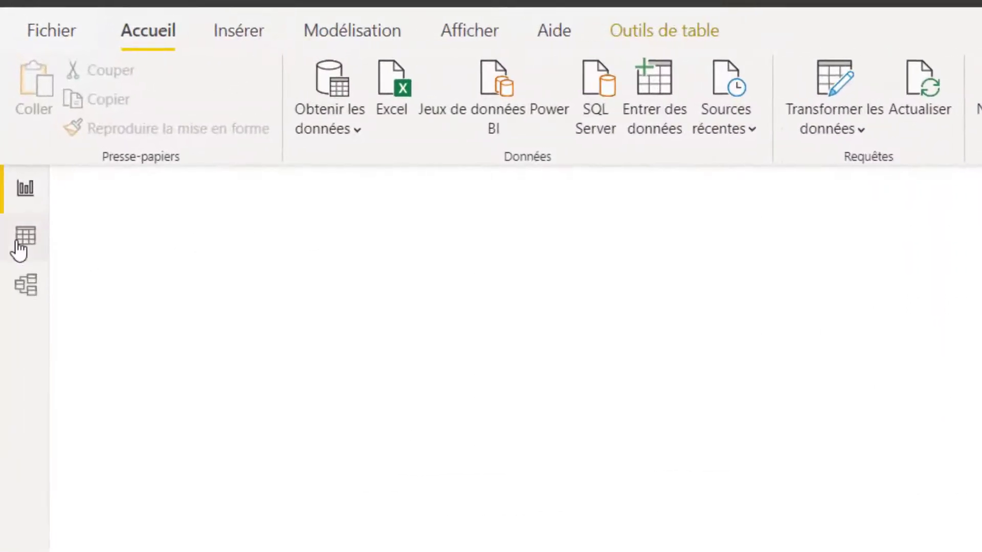
left_click(19, 251)
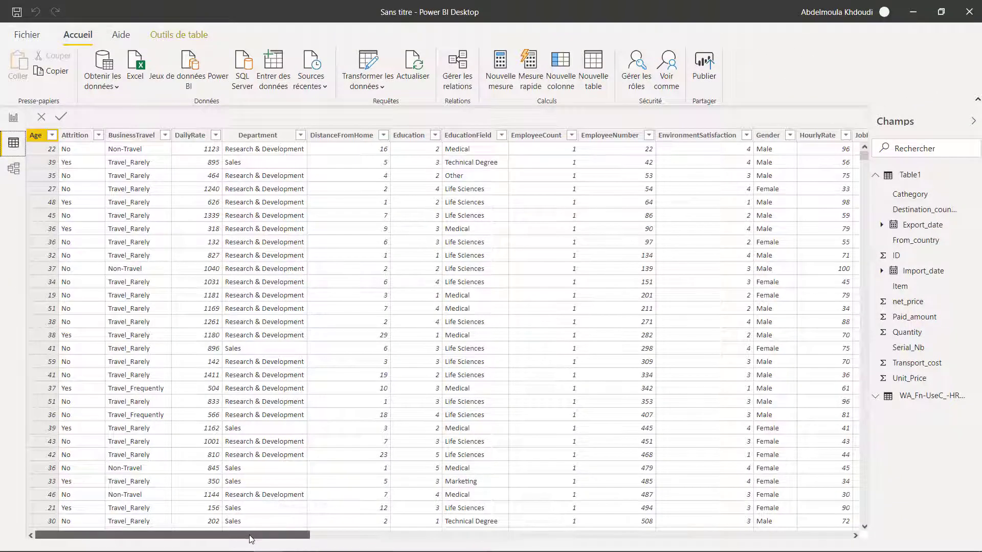
left_click_drag(251, 538, 335, 537)
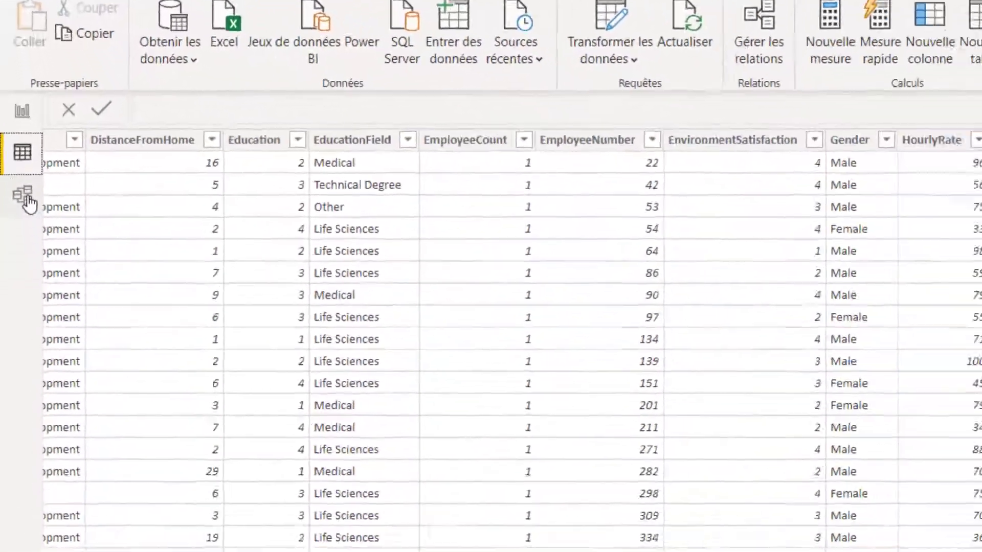
left_click(13, 168)
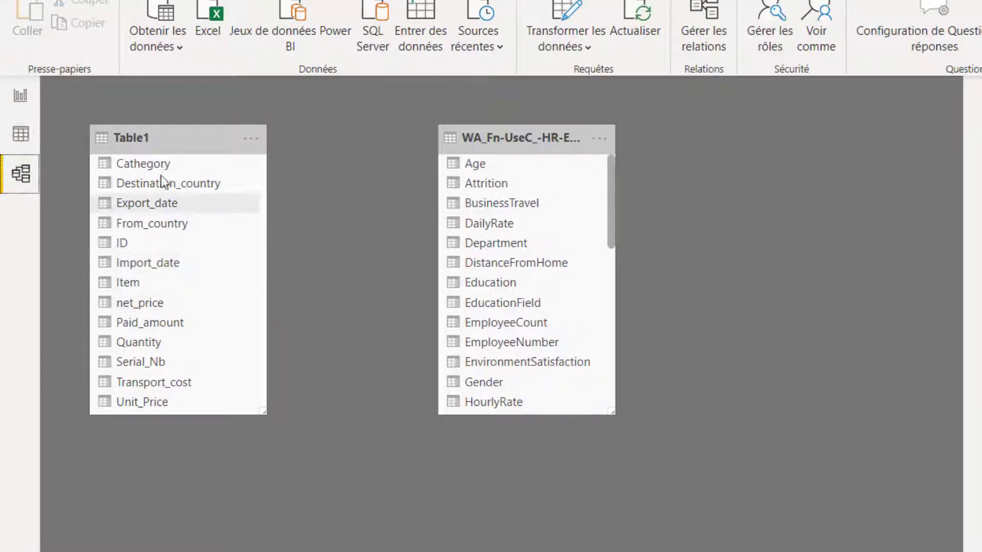
left_click_drag(190, 136, 164, 225)
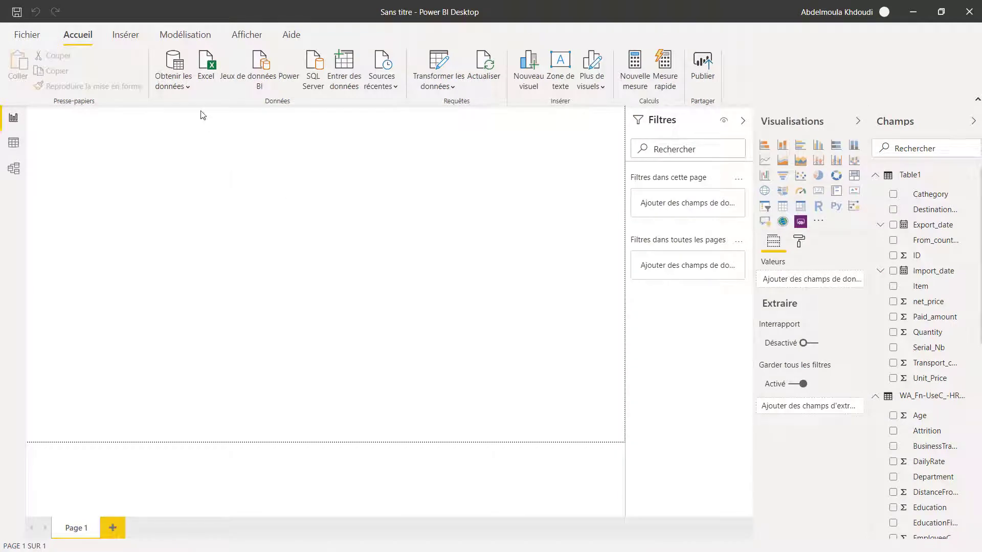
Start a Web data source and switch to the browser to review the state ranking table on the bankrate.com retirement page.
left_click(188, 86)
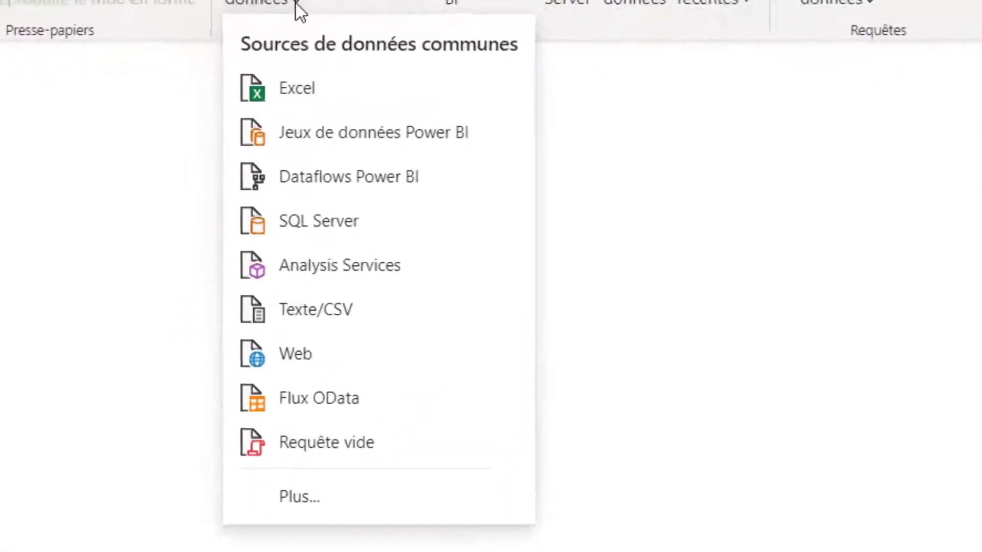
left_click(298, 362)
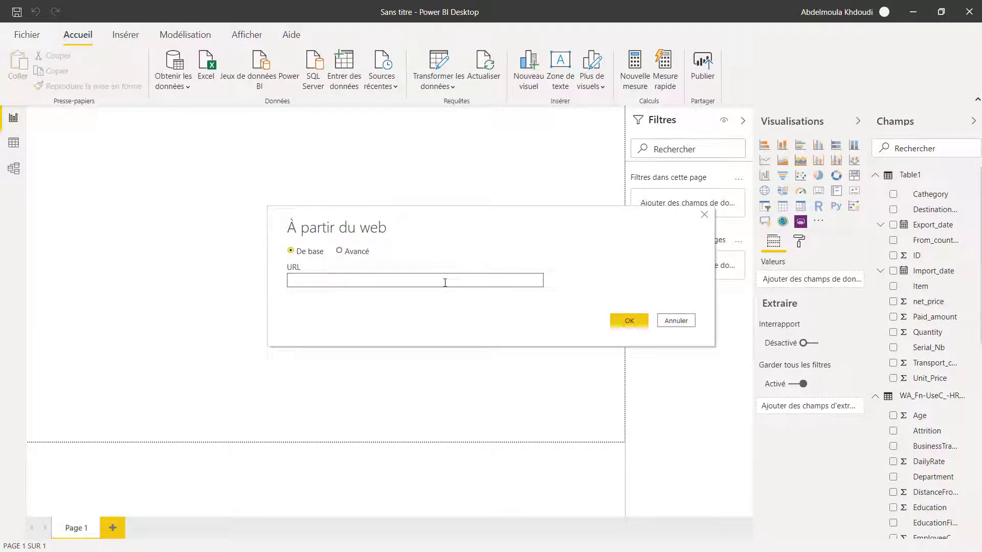
key("alt+Tab")
scroll(145, 312, "down", 10)
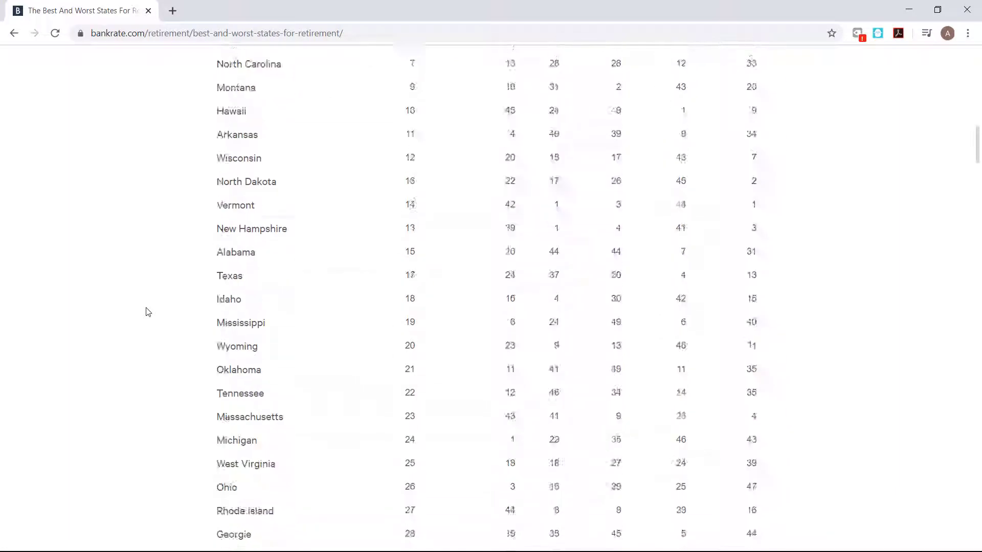
scroll(148, 311, "down", 8)
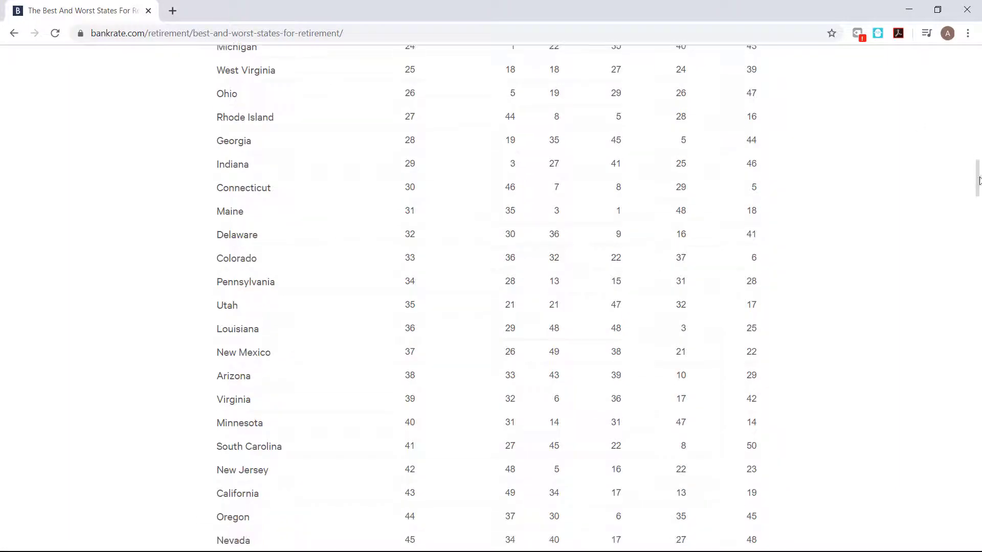
left_click_drag(979, 180, 979, 56)
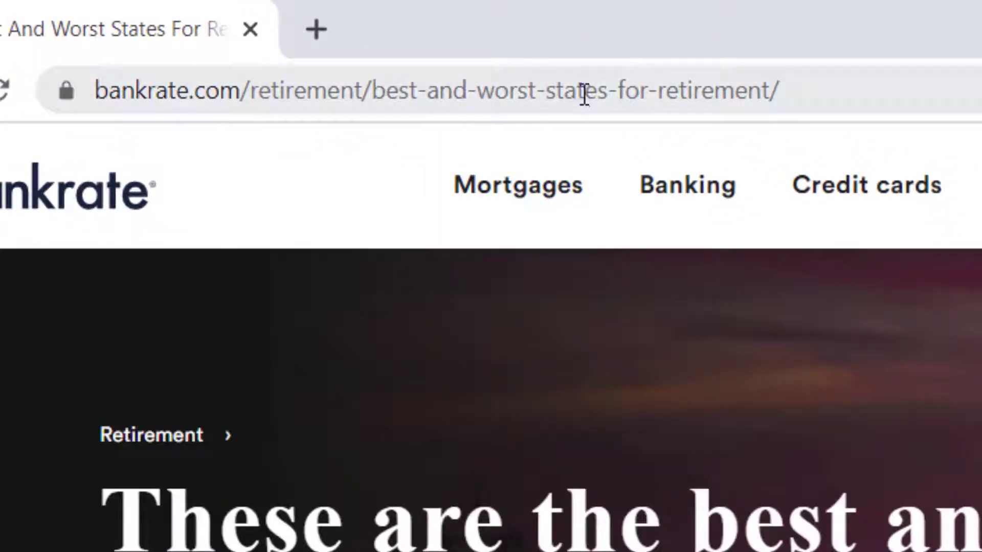
left_click(528, 83)
right_click(528, 83)
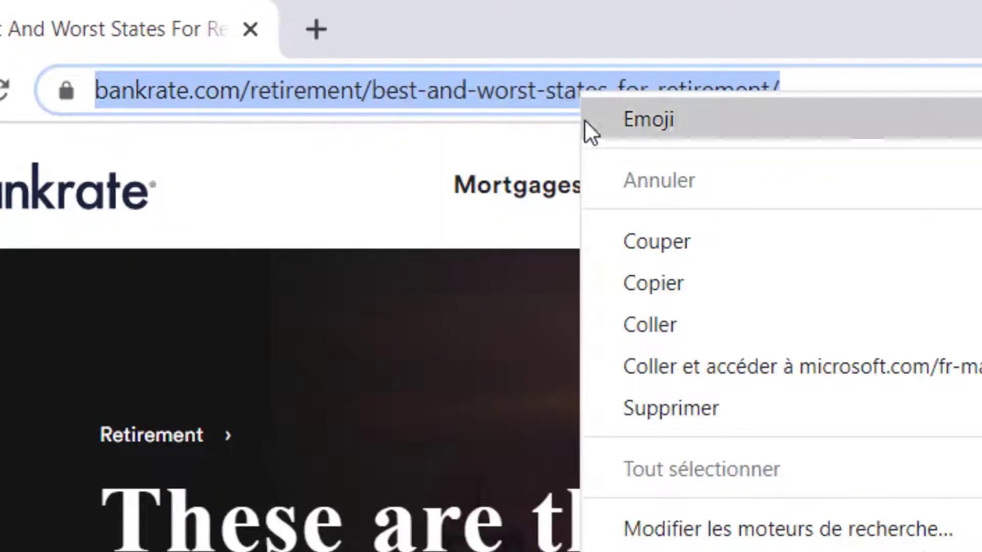
left_click(635, 280)
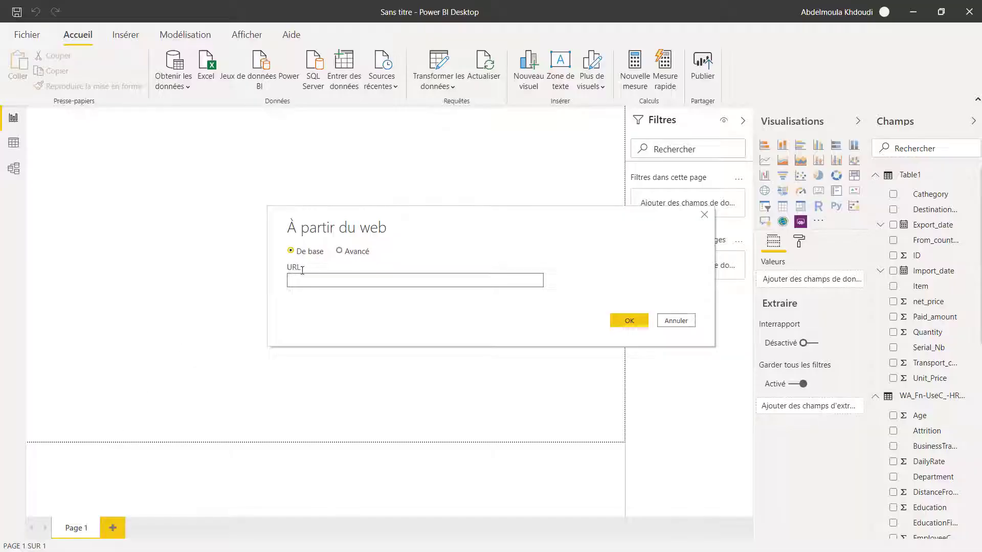
right_click(311, 283)
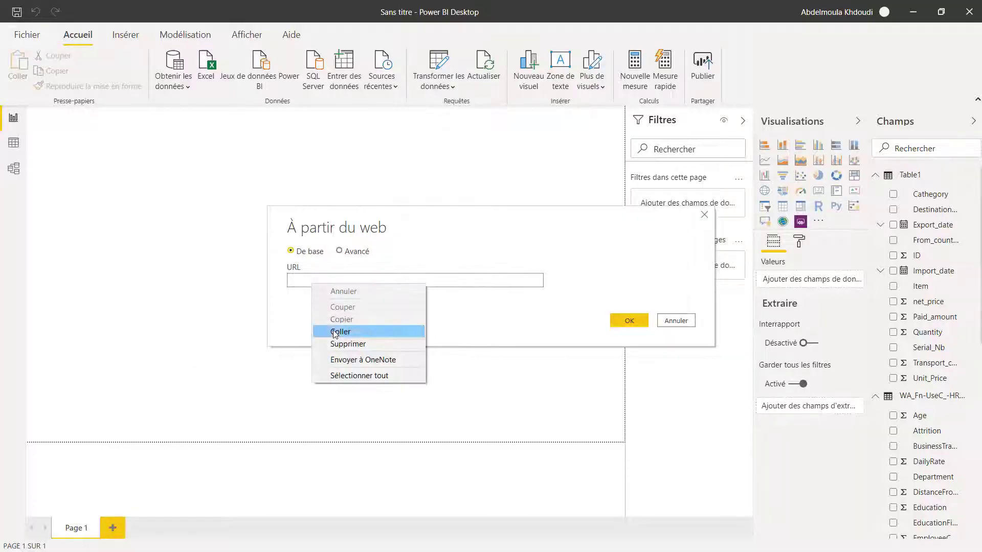
left_click(332, 331)
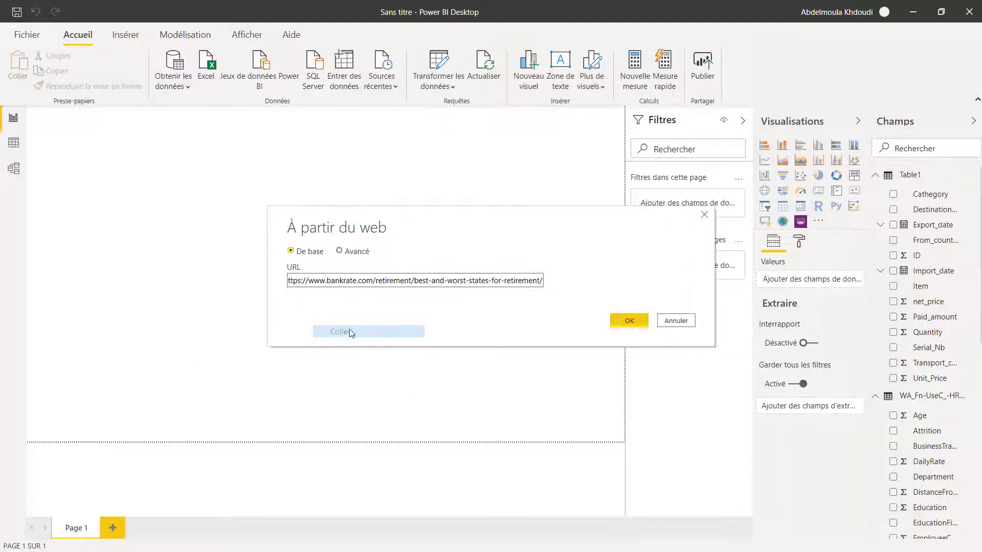
left_click(628, 321)
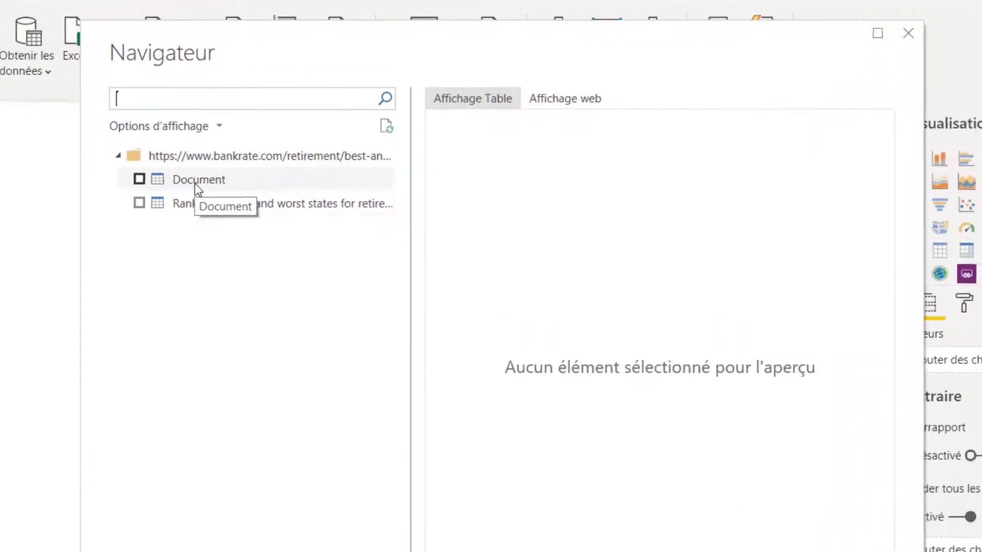
Preview the Document element of the web source as a table and as the rendered web page.
left_click(189, 186)
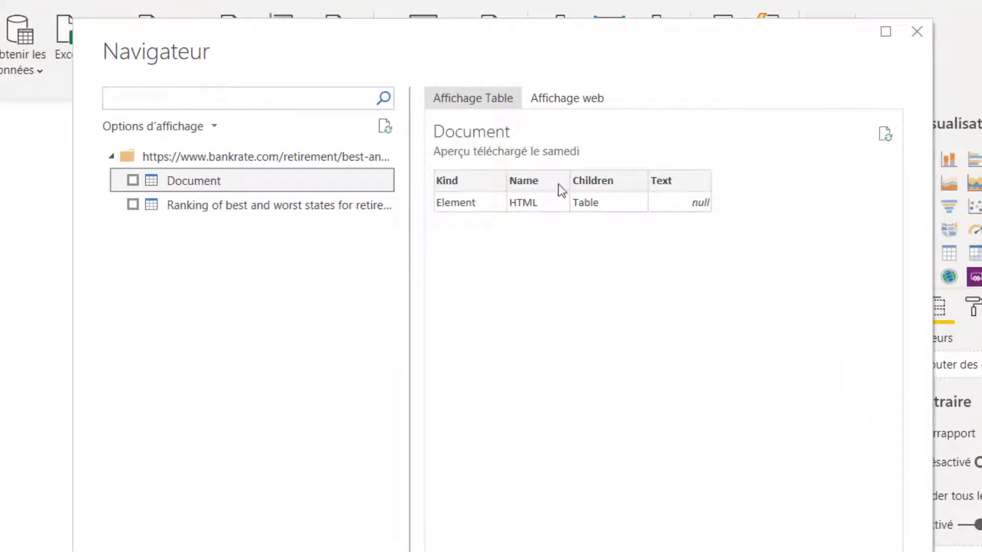
left_click(574, 98)
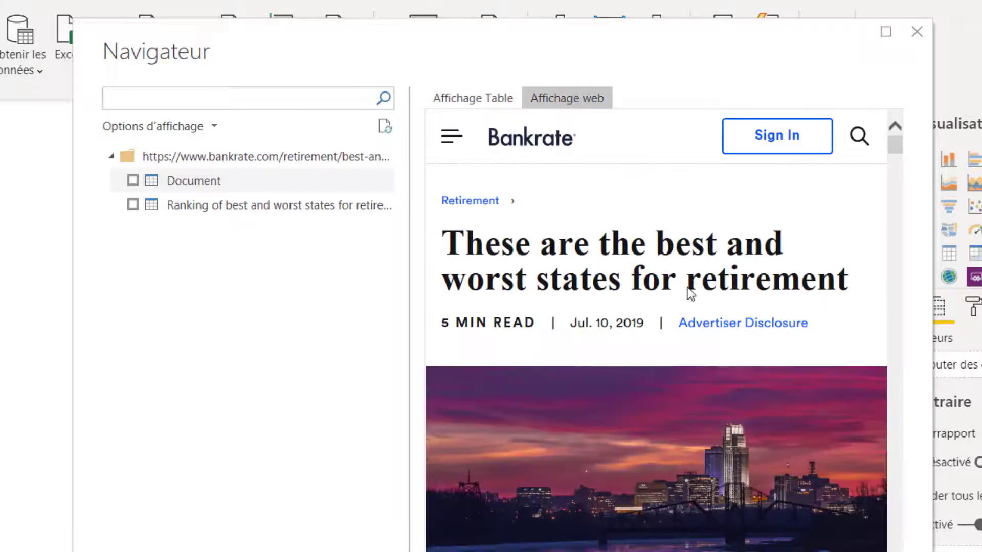
scroll(688, 288, "down", 5)
scroll(687, 287, "down", 3)
scroll(686, 290, "up", 3)
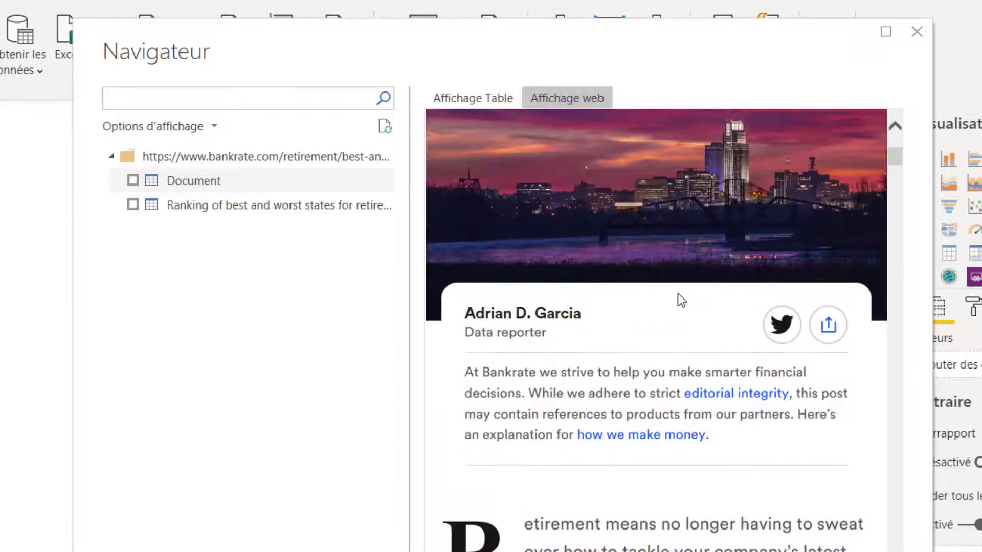
left_click(488, 98)
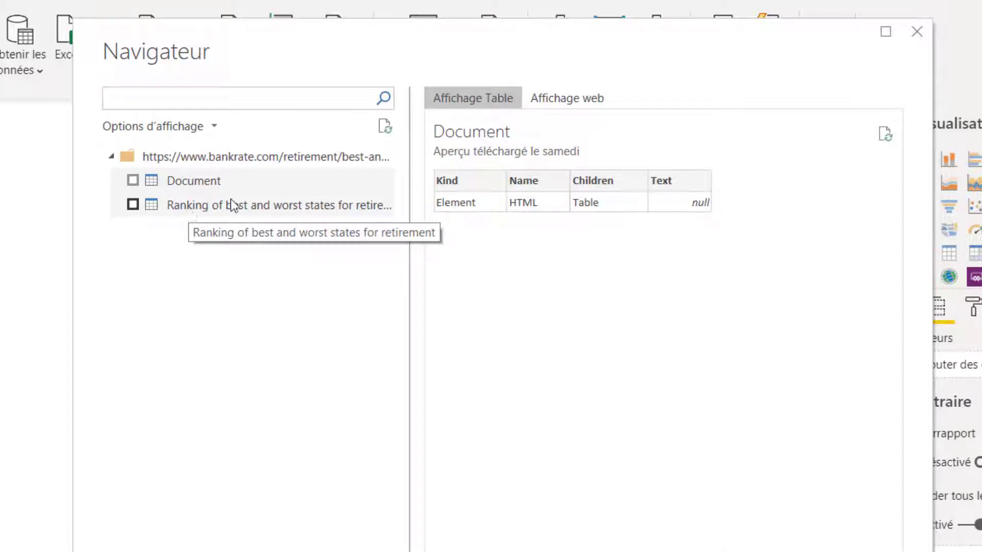
Preview the Ranking of best and worst states for retirement table, select it and load it into the report.
left_click(311, 212)
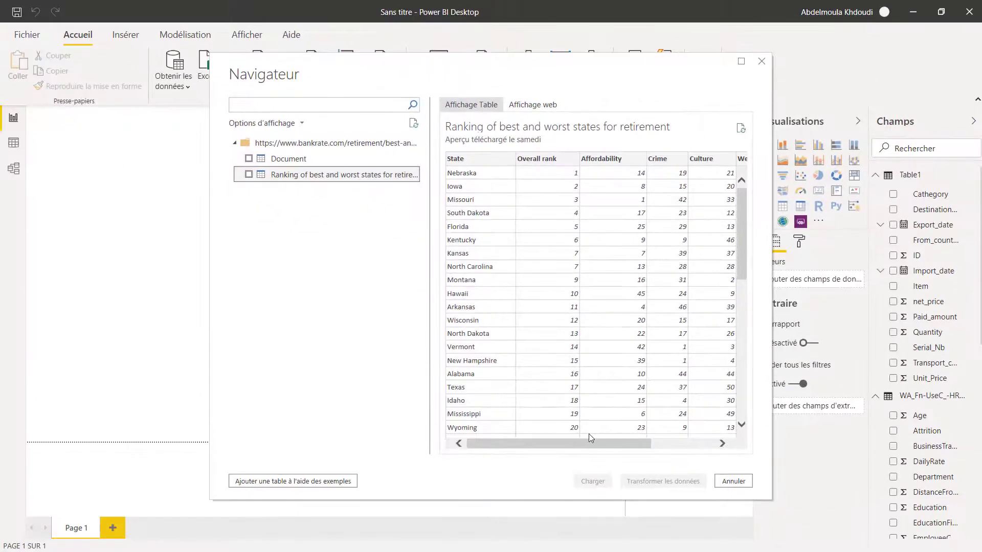
mouse_move(590, 441)
left_mouse_down()
mouse_move(683, 428)
mouse_move(583, 437)
left_mouse_up()
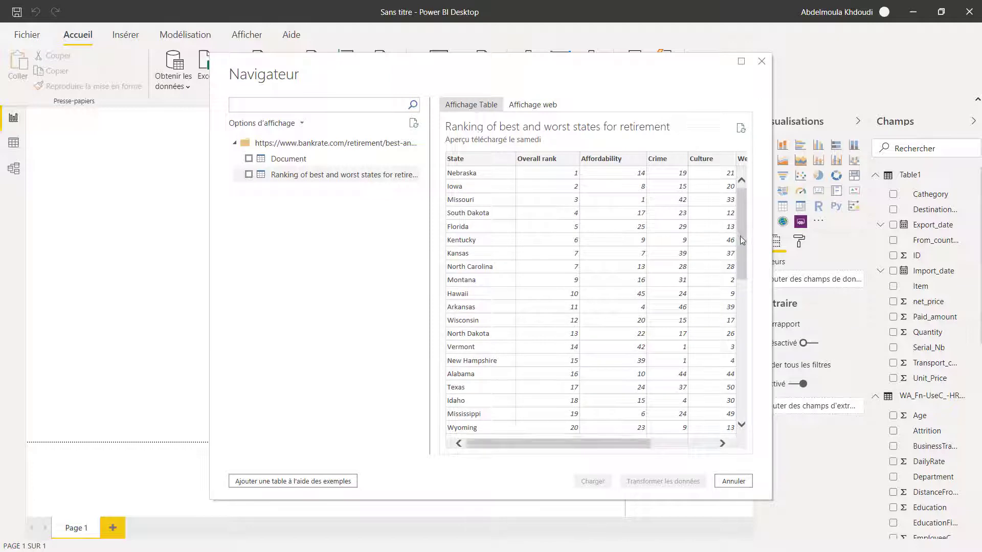
left_click_drag(741, 237, 735, 266)
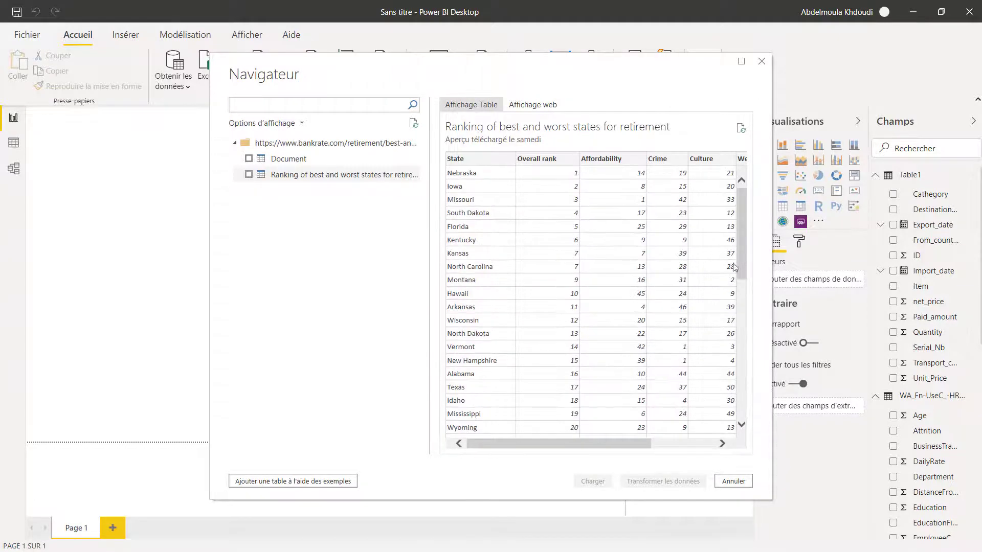
left_click(249, 174)
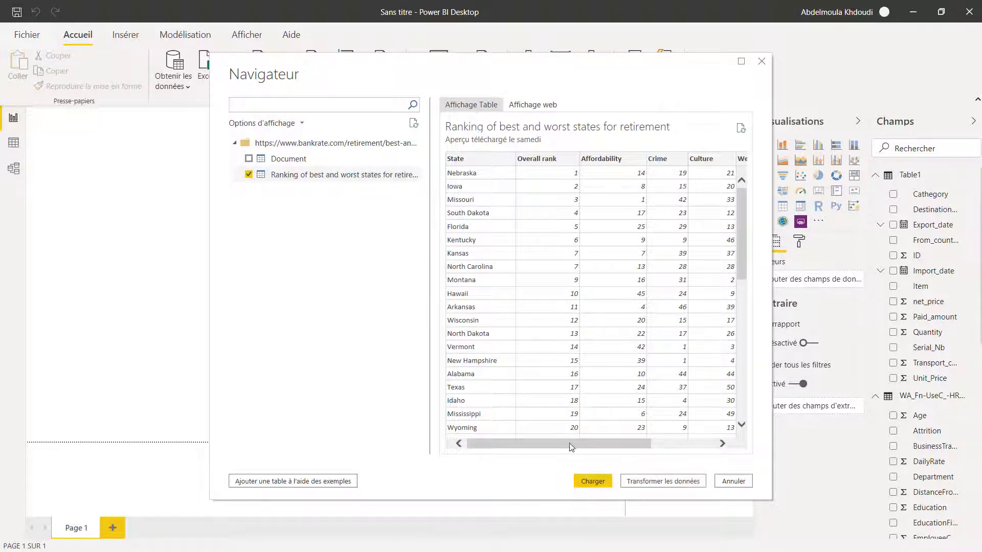
left_click(594, 480)
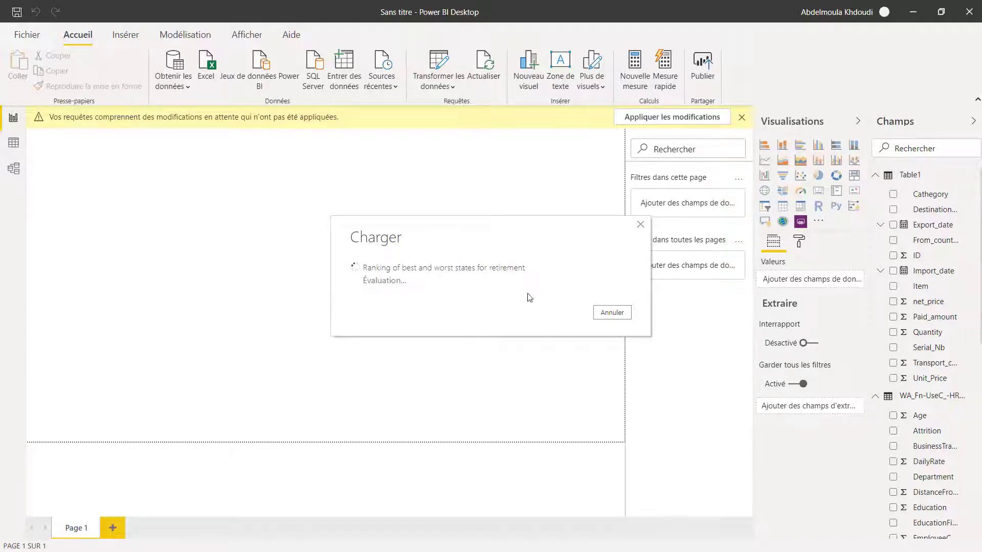
Examine the fields of the Ranking of best and worst states for retirement table in the field list.
left_click(877, 210)
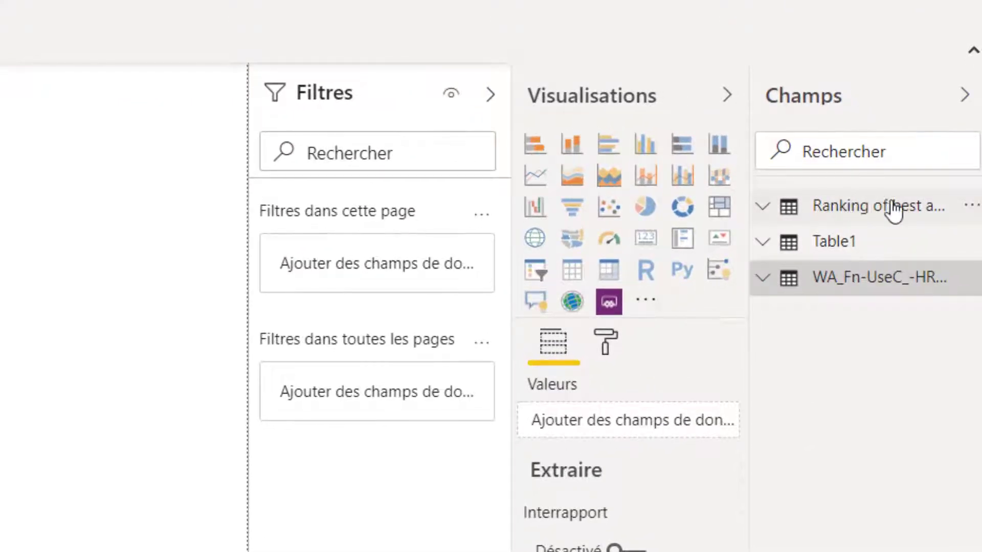
left_click(841, 214)
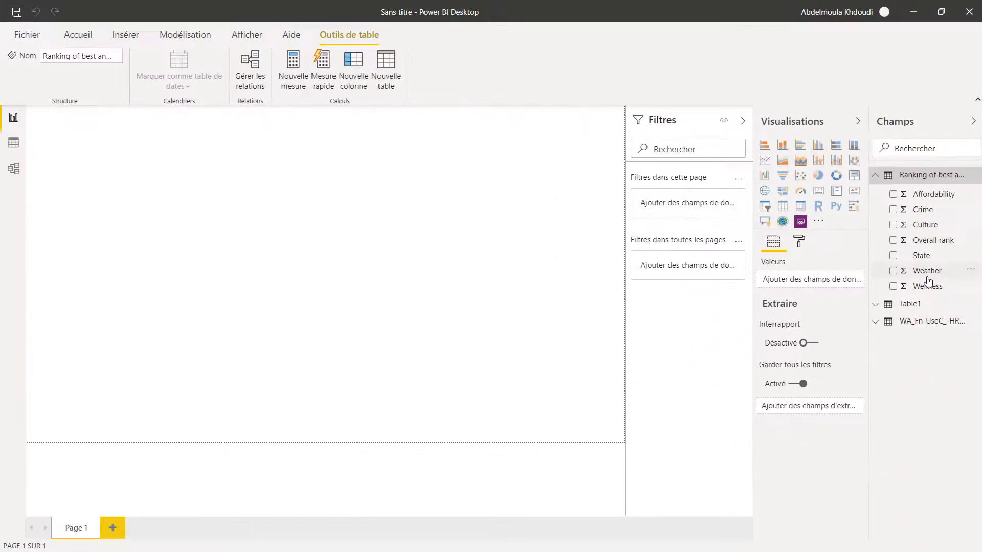
left_click(421, 395)
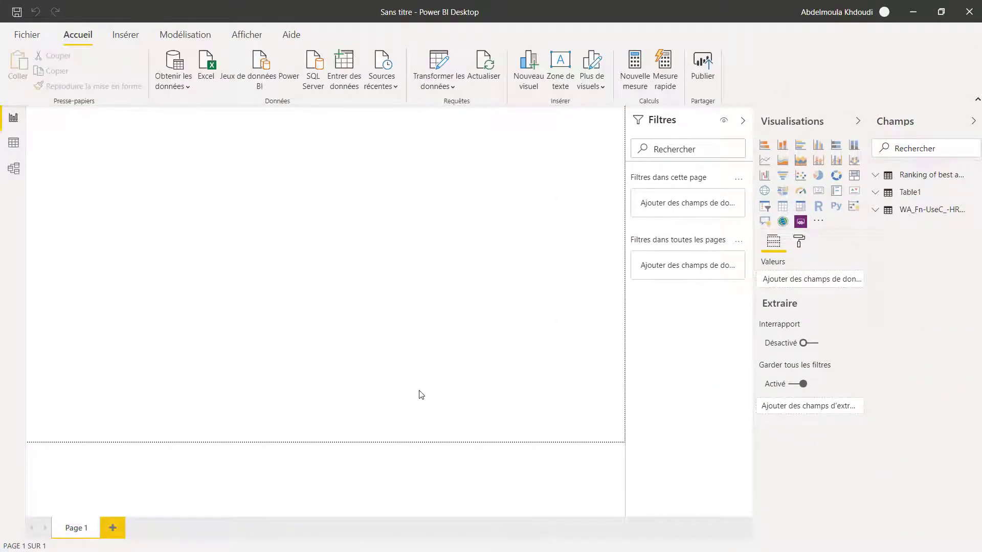